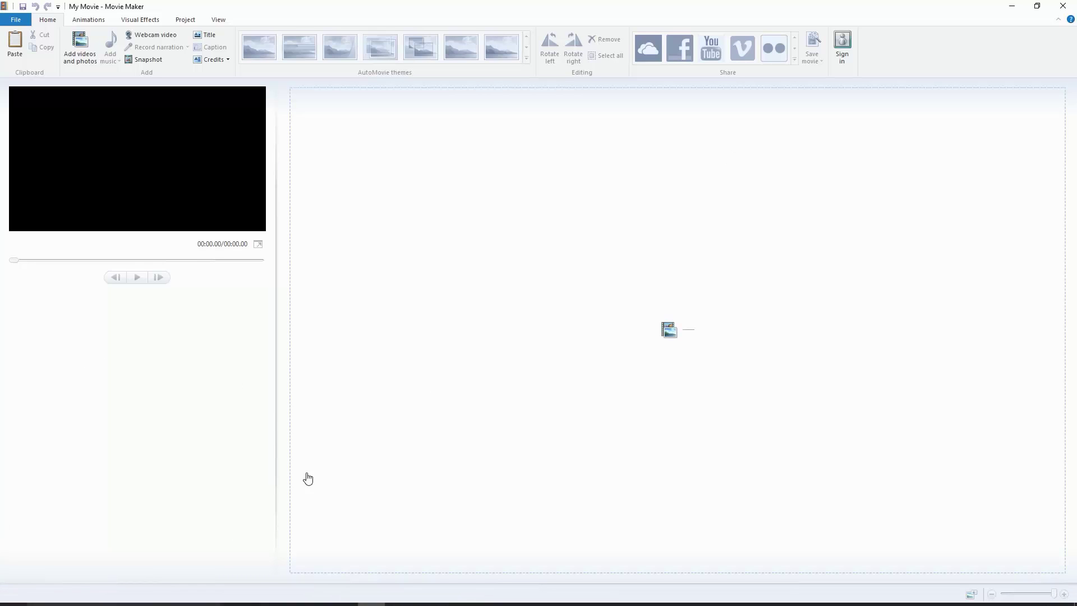
# Untick Messenger, Writer and Mail in the Windows Essentials installer, then close it without installing.
pyautogui.click(344, 594)
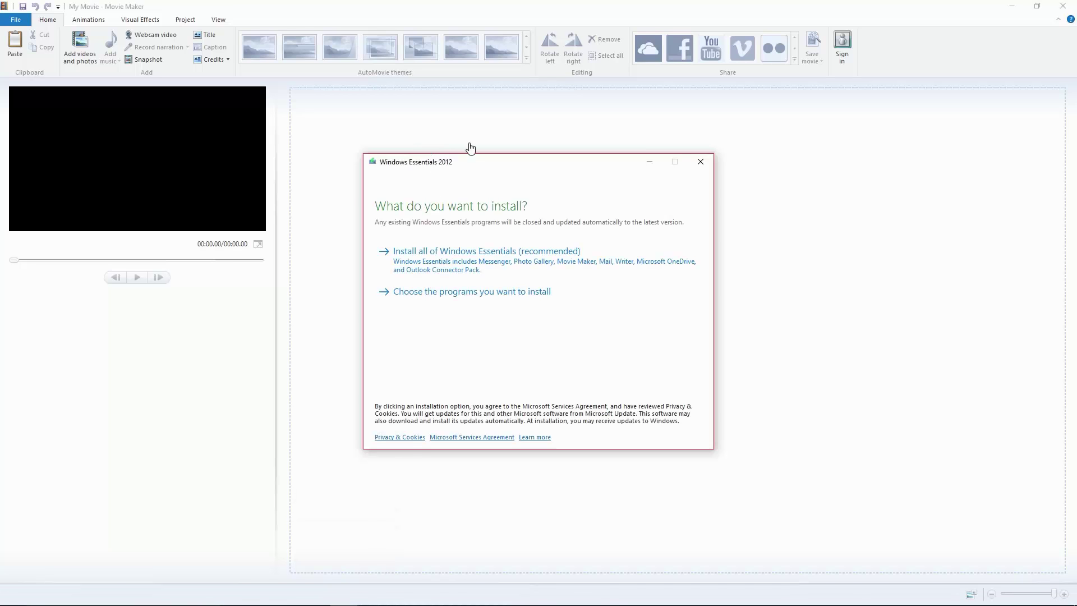
pyautogui.click(432, 296)
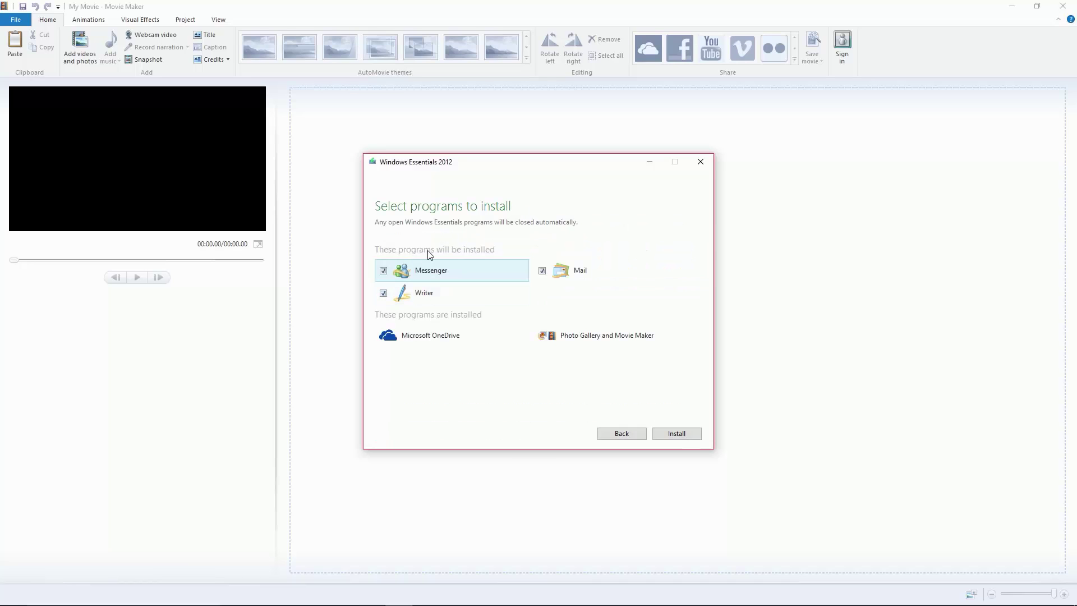
pyautogui.click(383, 270)
pyautogui.click(383, 293)
pyautogui.click(542, 271)
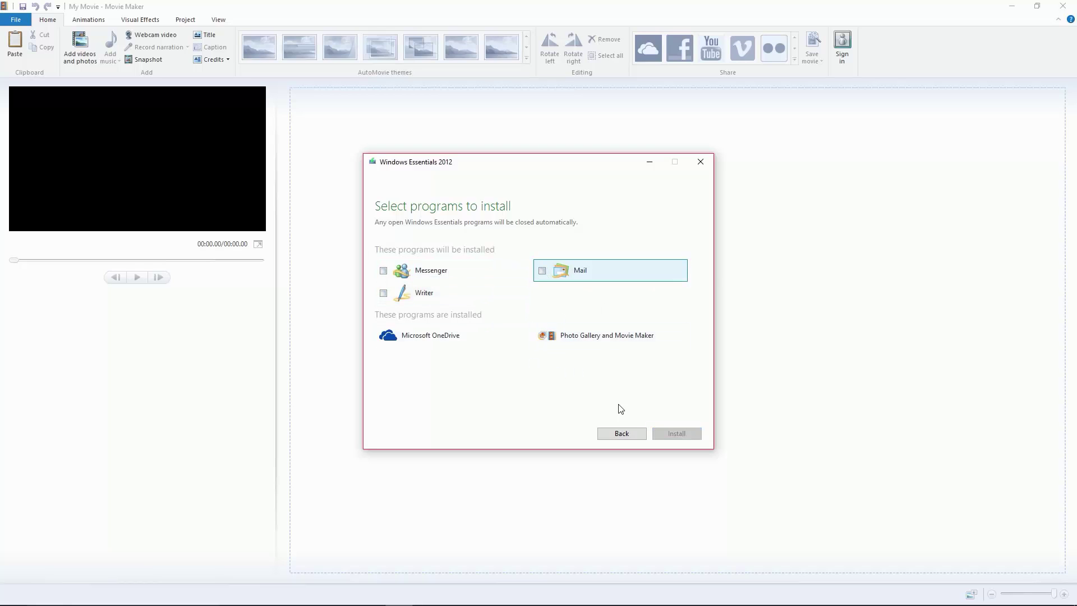
pyautogui.click(619, 433)
pyautogui.click(702, 167)
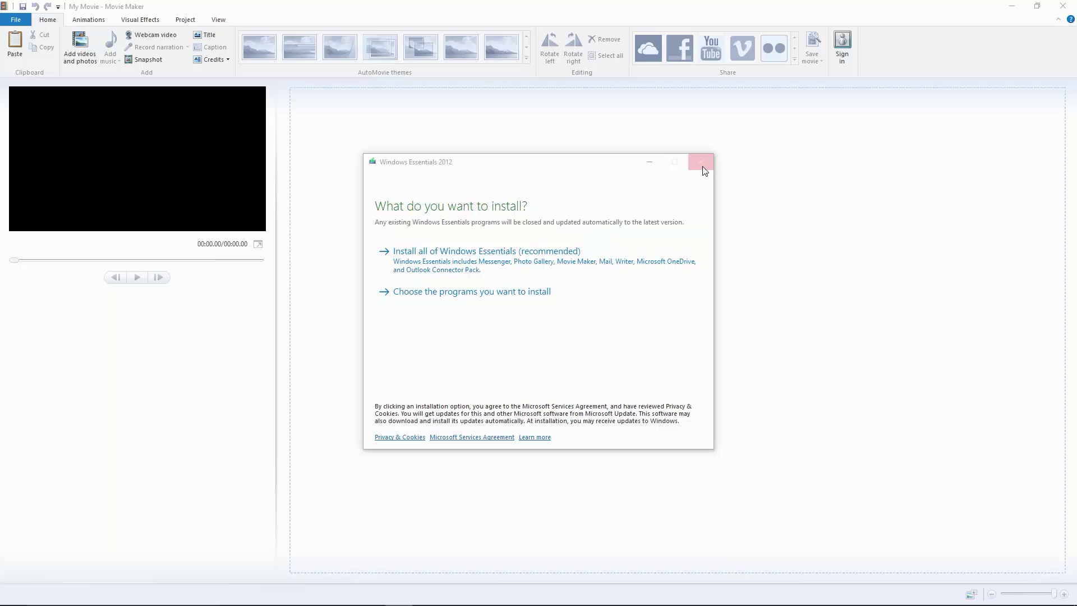
pyautogui.click(513, 329)
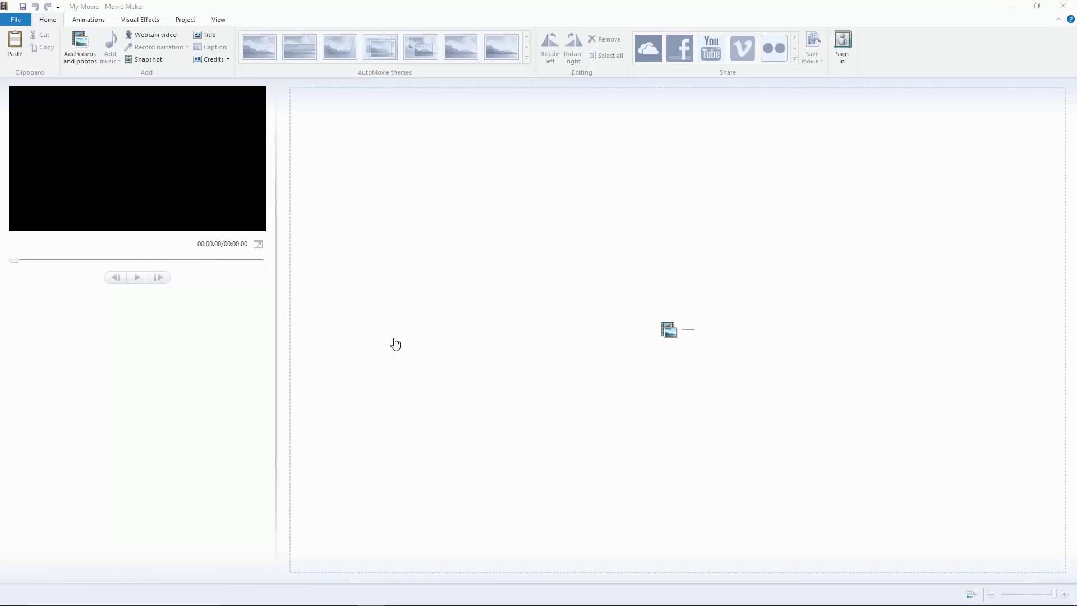
# Import the 07:24.83 screen-recording video into the project with Add videos and photos.
pyautogui.click(86, 42)
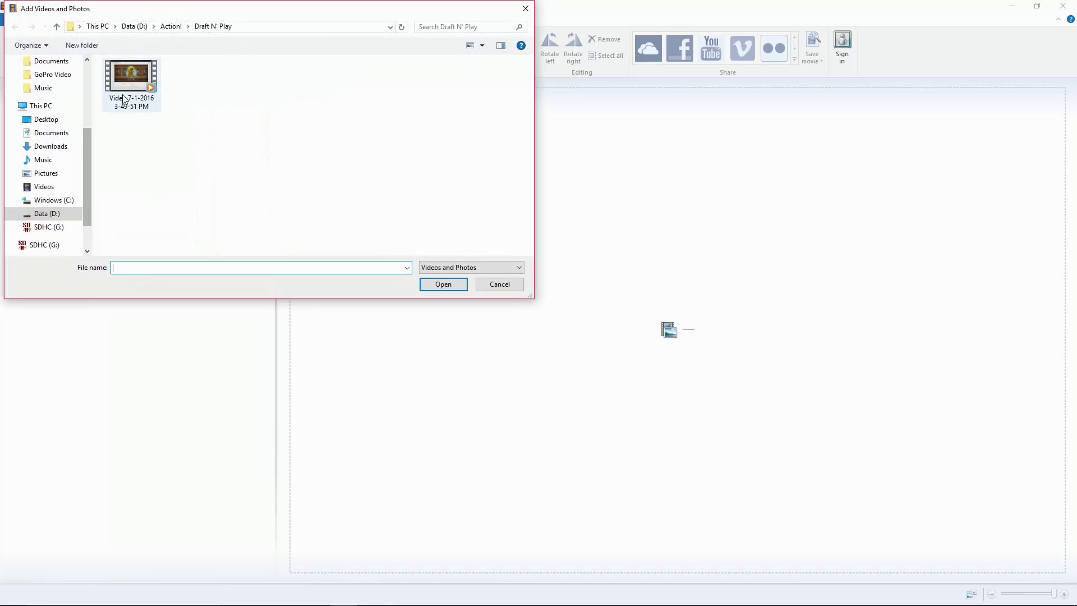
pyautogui.doubleClick(131, 66)
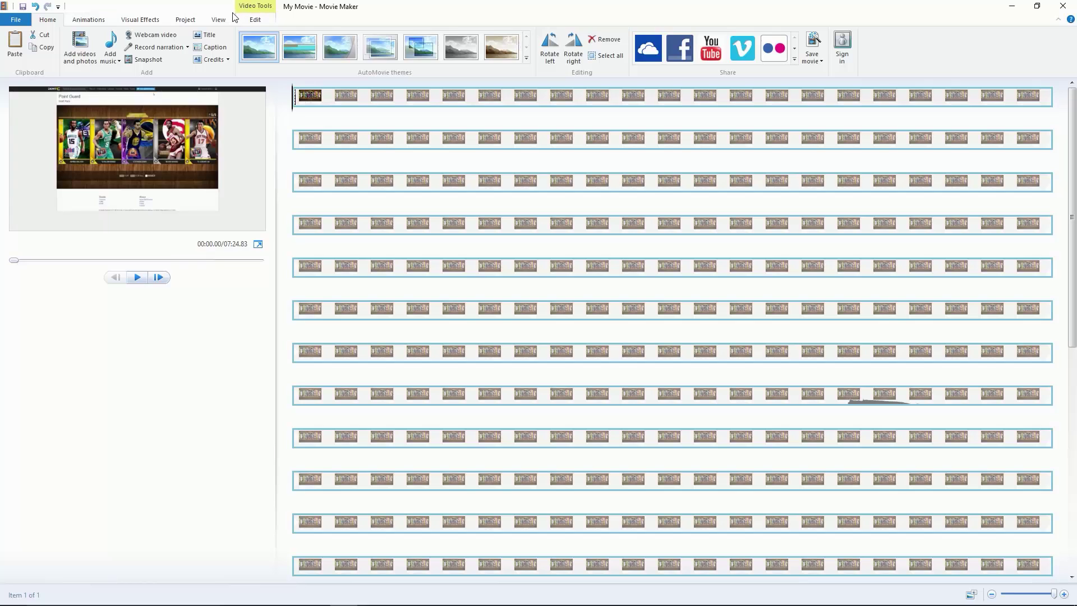
# Insert an opening title clip and replace its My Movie text with a custom typed phrase.
pyautogui.click(207, 35)
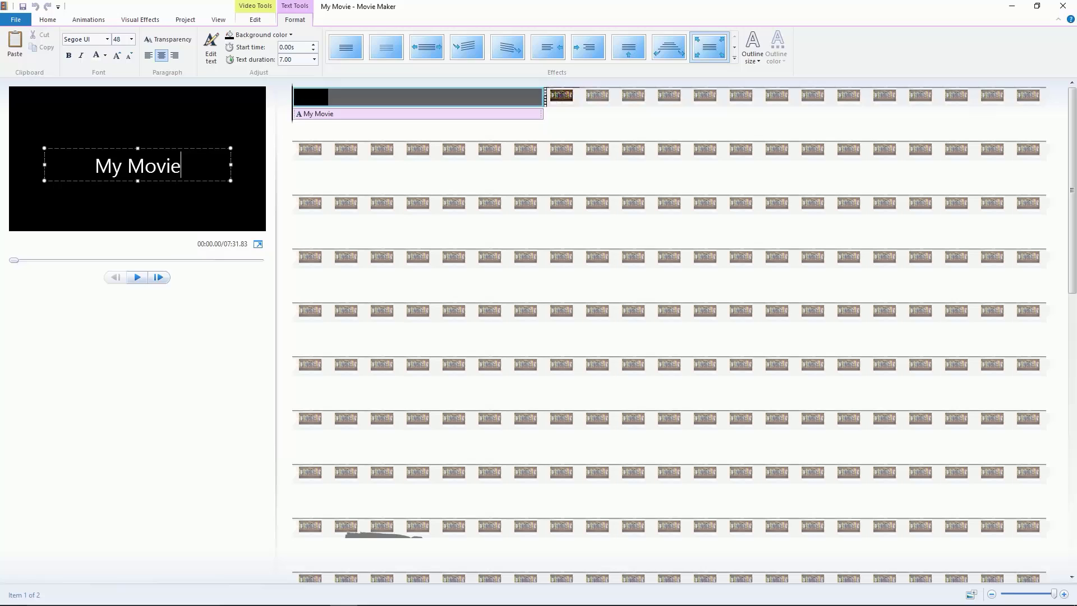
pyautogui.press('BackSpace')
pyautogui.press('BackSpace')
pyautogui.press('BackSpace')
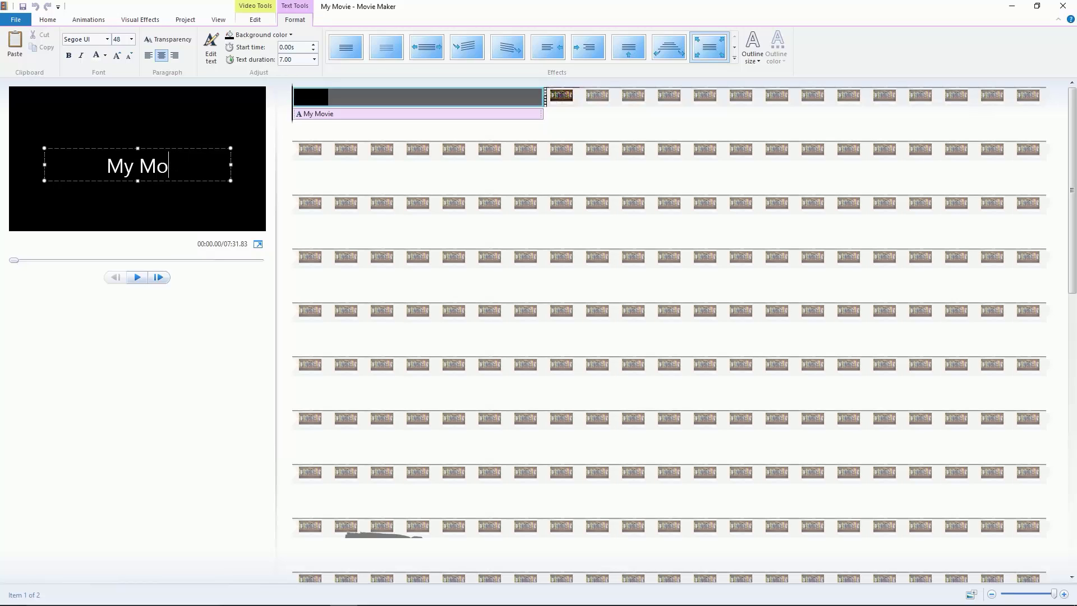
pyautogui.press('BackSpace')
pyautogui.press('BackSpace')
pyautogui.press('BackSpace')
pyautogui.press('BackSpace')
pyautogui.press('BackSpace')
pyautogui.write('ryantsg')
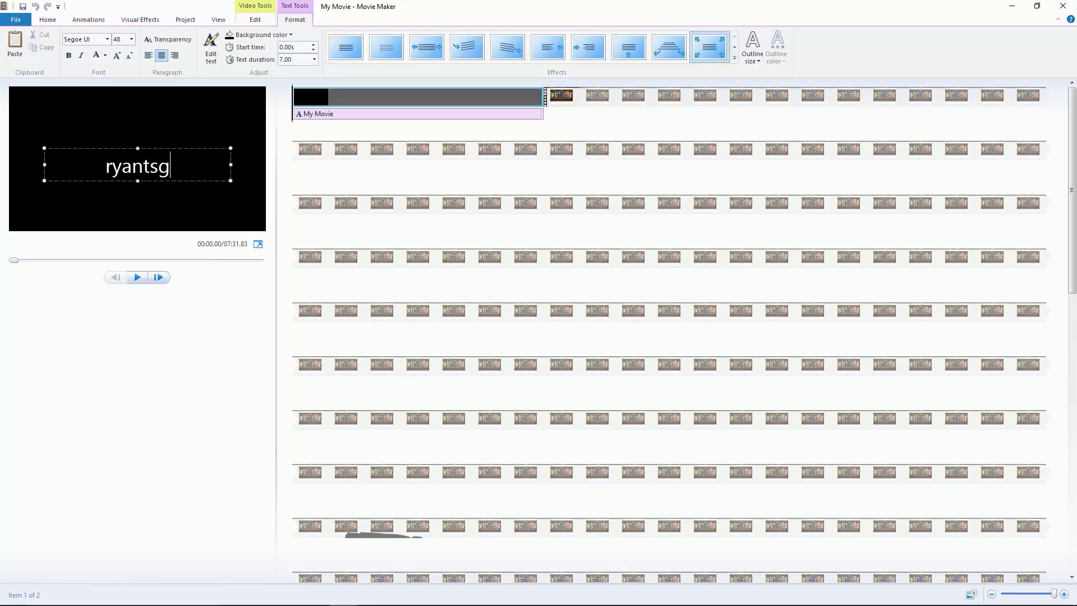
pyautogui.write(' on')
pyautogui.press('BackSpace')
pyautogui.press('BackSpace')
pyautogui.press('BackSpace')
pyautogui.write('is a ')
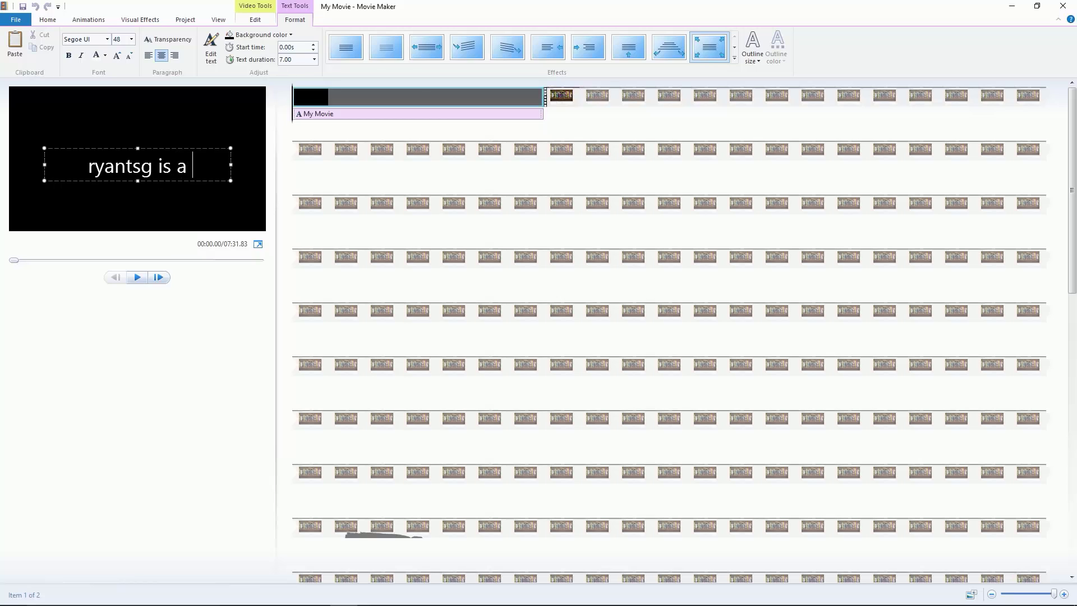
pyautogui.write('loser')
pyautogui.click(60, 19)
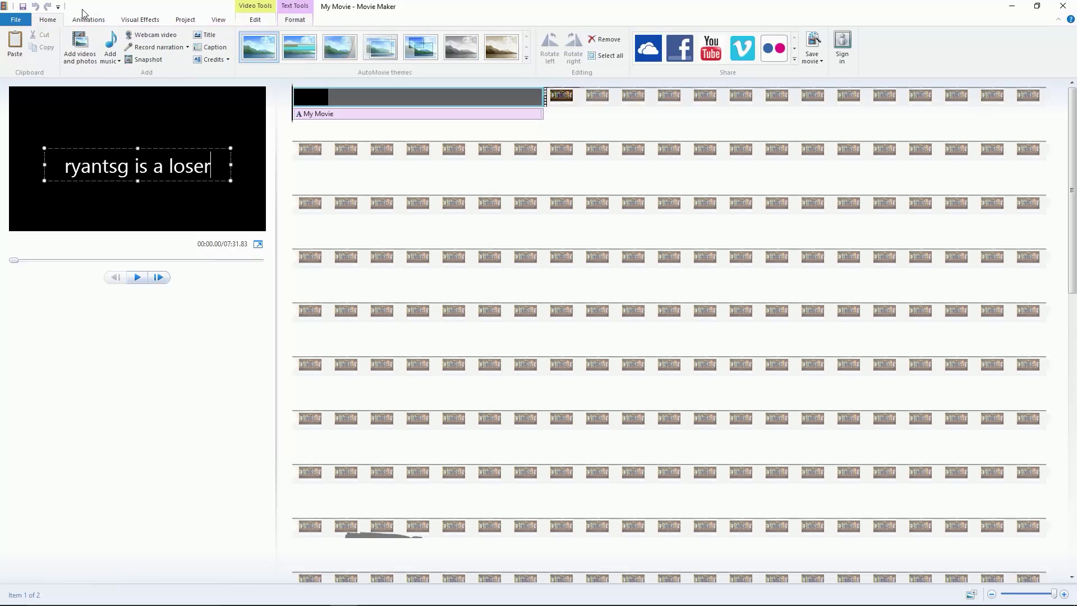
pyautogui.click(653, 105)
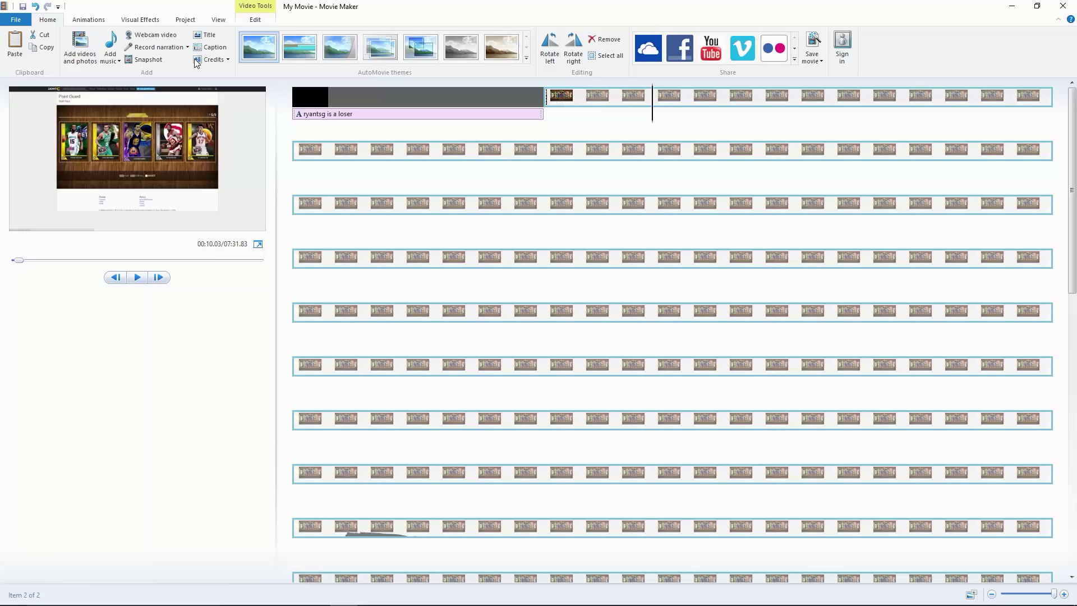
# Add a caption at 00:10 and delete its [Enter text here] placeholder.
pyautogui.click(212, 47)
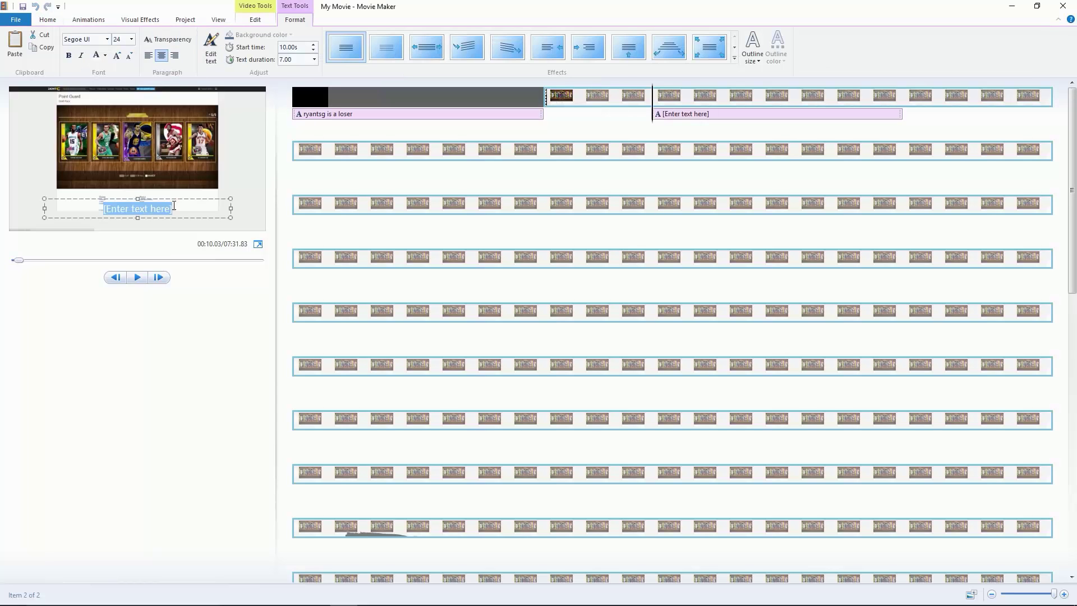
pyautogui.press('BackSpace')
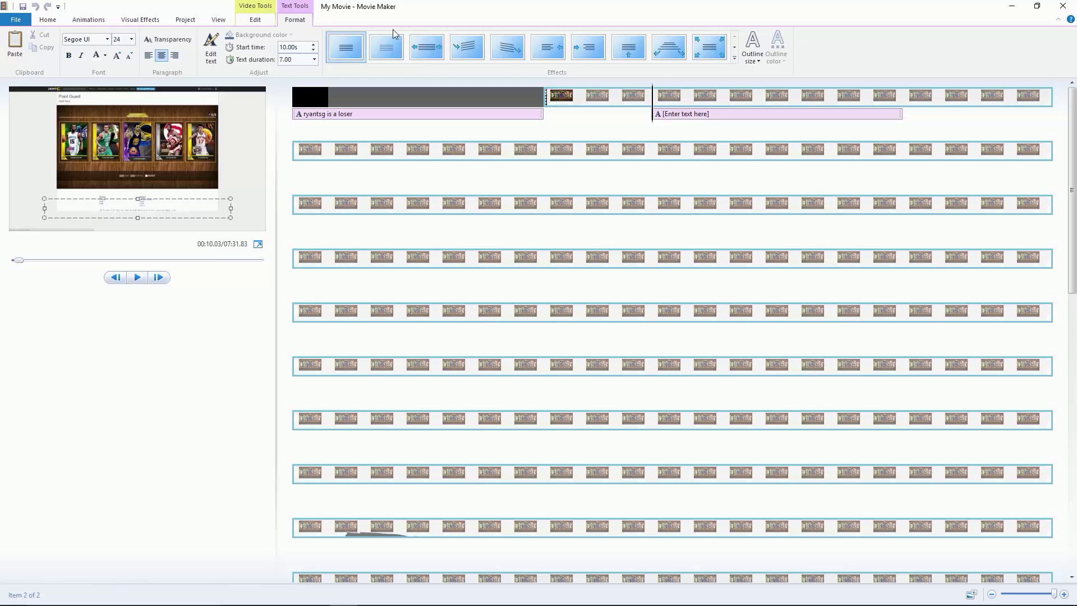
# Add a credits clip at the end, replacing CREDITS with random letters and blank lines.
pyautogui.click(336, 94)
pyautogui.click(210, 59)
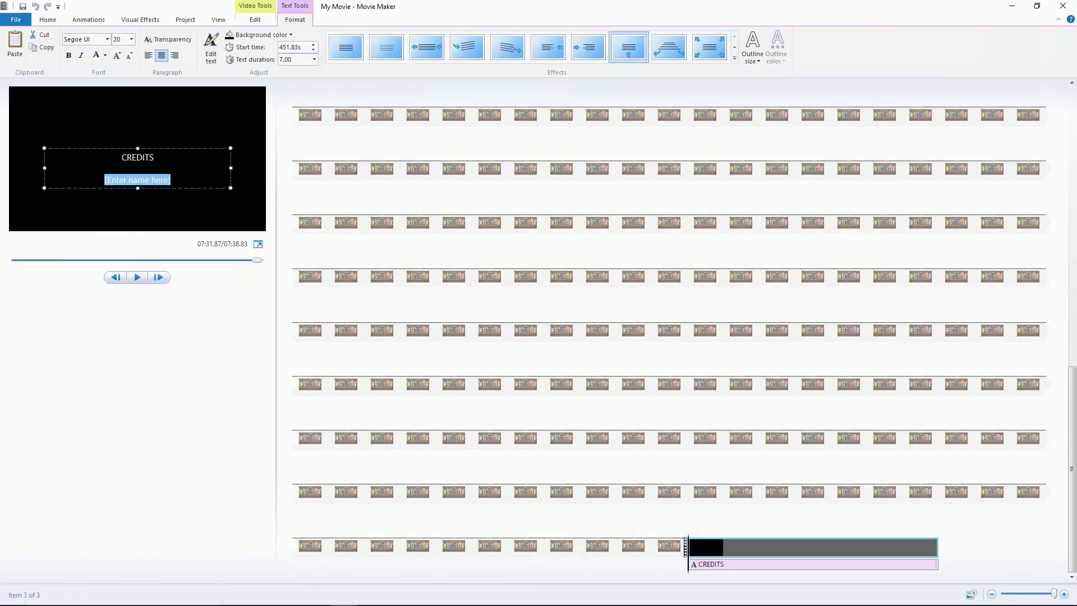
pyautogui.press('BackSpace')
pyautogui.press('BackSpace')
pyautogui.press('BackSpace')
pyautogui.press('BackSpace')
pyautogui.press('BackSpace')
pyautogui.press('BackSpace')
pyautogui.press('BackSpace')
pyautogui.press('BackSpace')
pyautogui.press('BackSpace')
pyautogui.press('BackSpace')
pyautogui.press('BackSpace')
pyautogui.press('BackSpace')
pyautogui.press('BackSpace')
pyautogui.press('BackSpace')
pyautogui.press('BackSpace')
pyautogui.press('BackSpace')
pyautogui.press('BackSpace')
pyautogui.press('BackSpace')
pyautogui.press('BackSpace')
pyautogui.press('BackSpace')
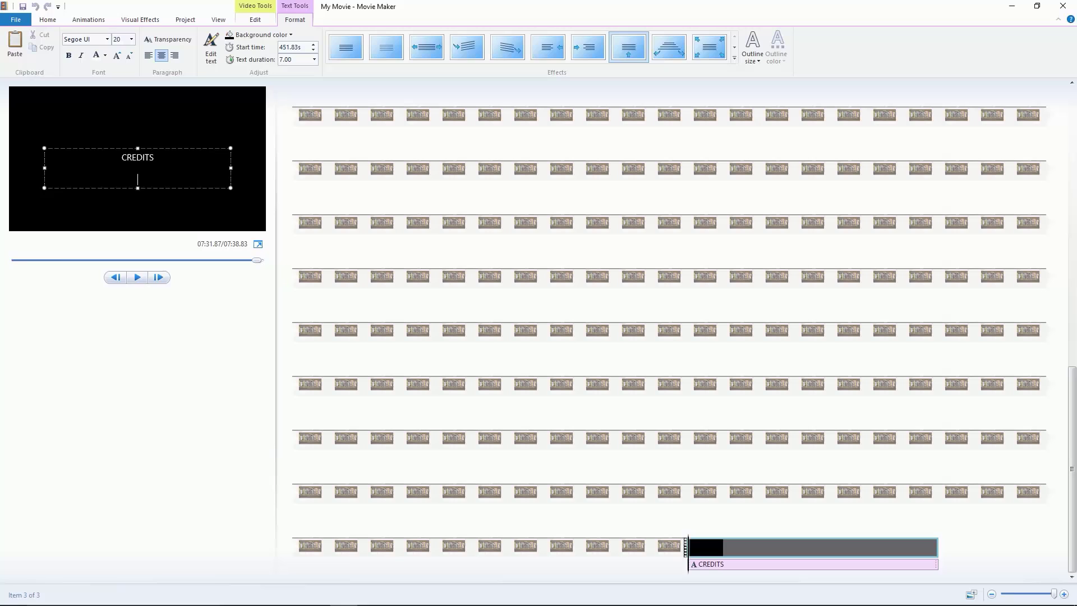
pyautogui.write('r')
pyautogui.press('BackSpace')
pyautogui.press('BackSpace')
pyautogui.press('BackSpace')
pyautogui.write('dsfjiosdrjflkhj;')
pyautogui.press('Return')
pyautogui.press('Return')
pyautogui.press('Return')
pyautogui.press('Return')
pyautogui.press('Return')
pyautogui.press('Return')
pyautogui.press('Return')
pyautogui.press('Return')
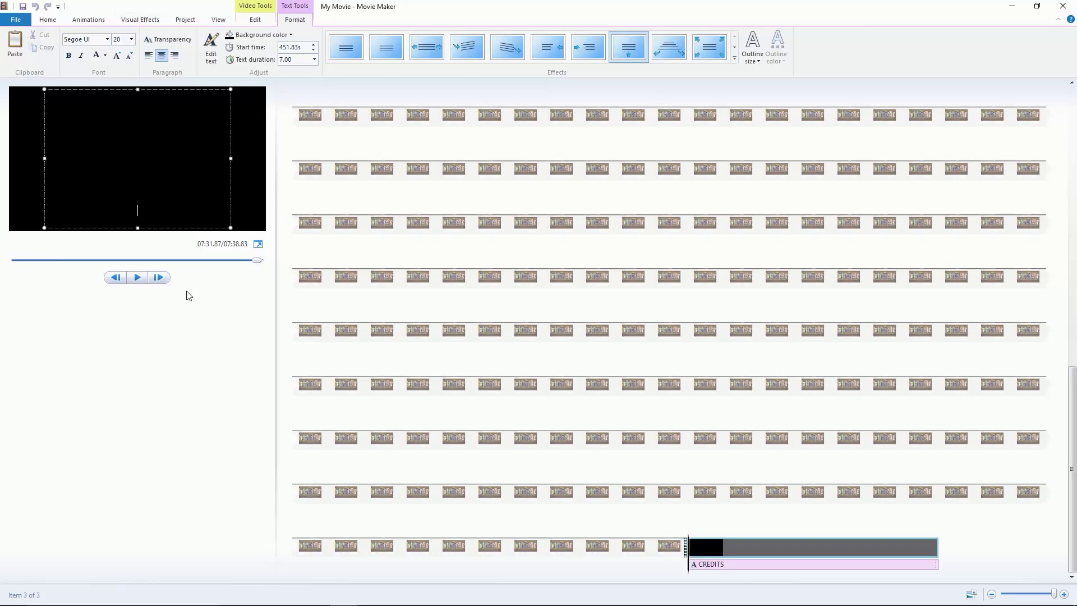
# Play the end of the movie to preview the credits.
pyautogui.click(140, 279)
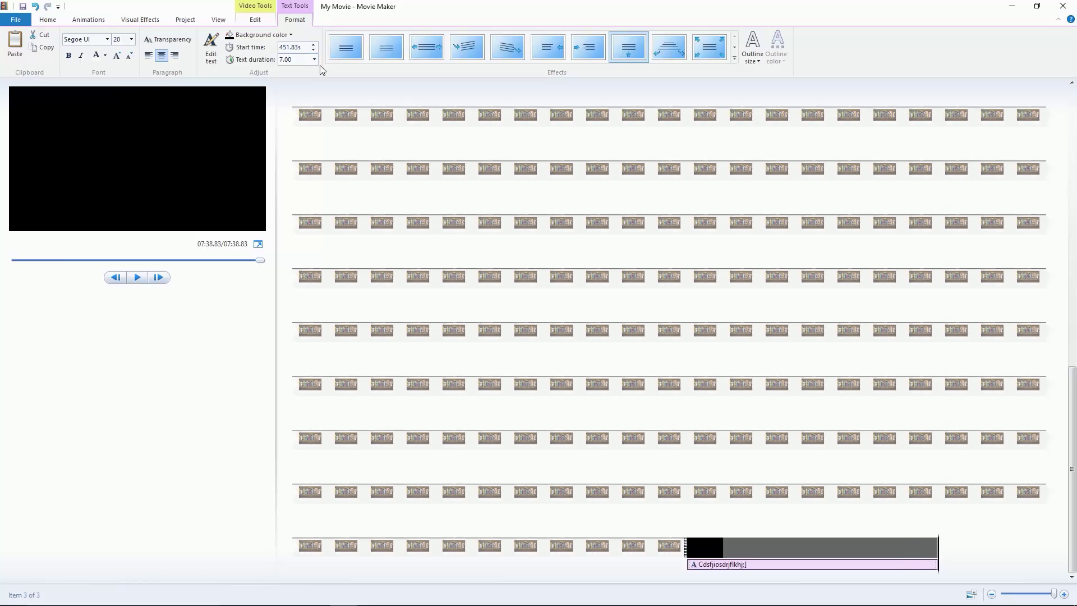
pyautogui.scroll(1, 438, 183)
pyautogui.scroll(15, 438, 184)
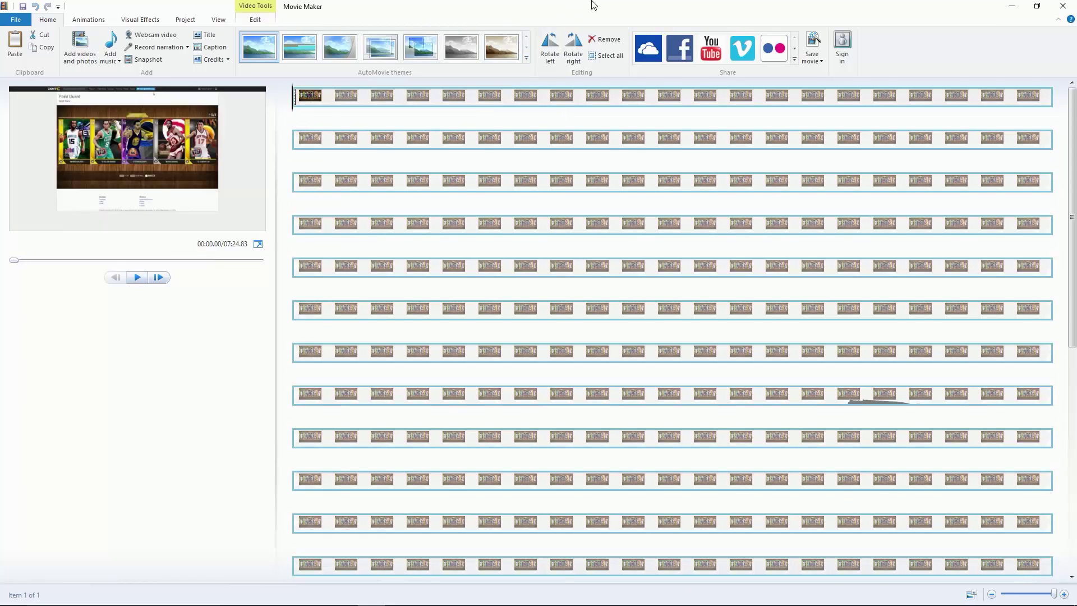
# Rotate the video 90° left, then 90° right back to landscape.
pyautogui.click(557, 44)
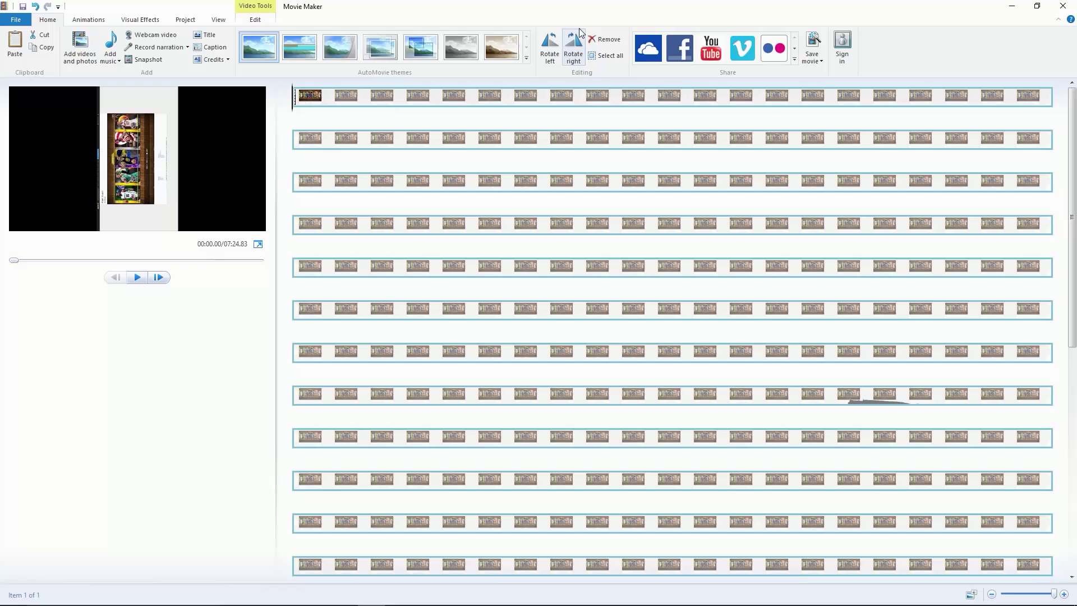
pyautogui.click(577, 35)
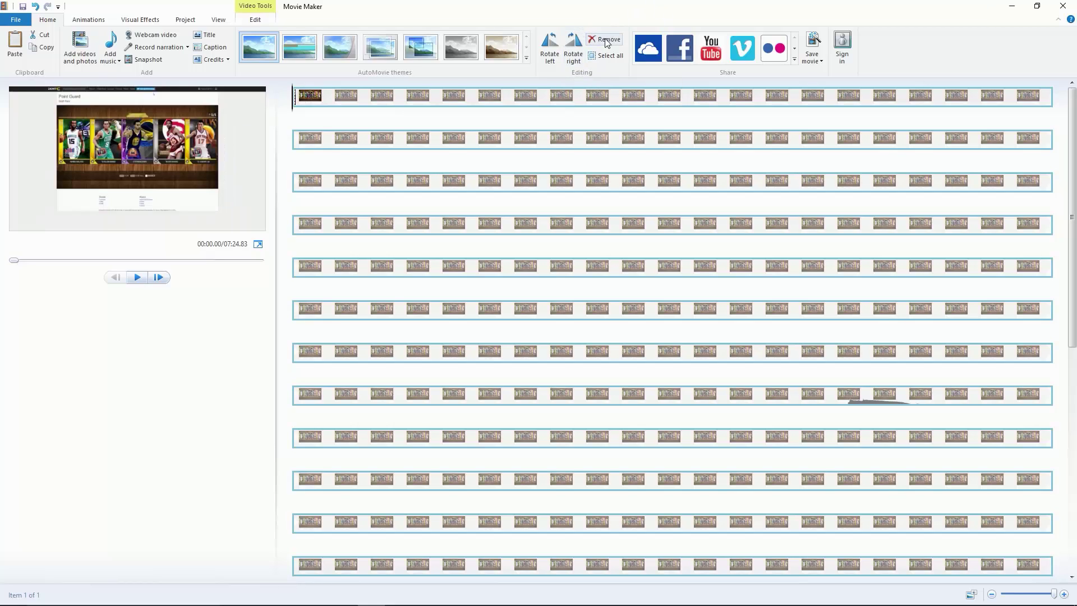
# Browse the Animations transitions gallery without applying one, then view Visual Effects.
pyautogui.click(84, 19)
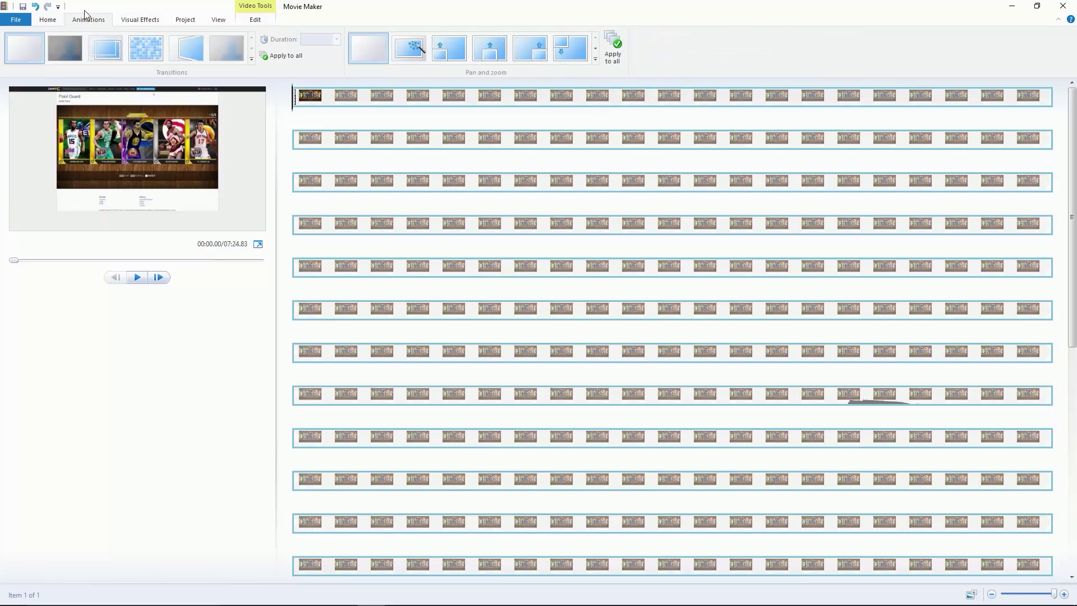
pyautogui.click(252, 59)
pyautogui.click(252, 113)
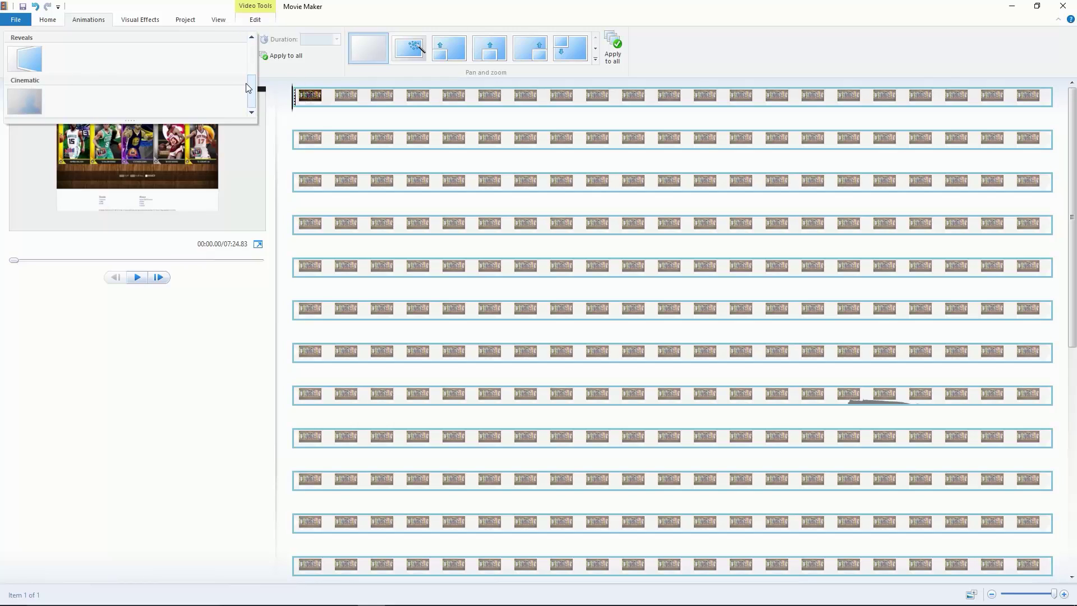
pyautogui.click(308, 65)
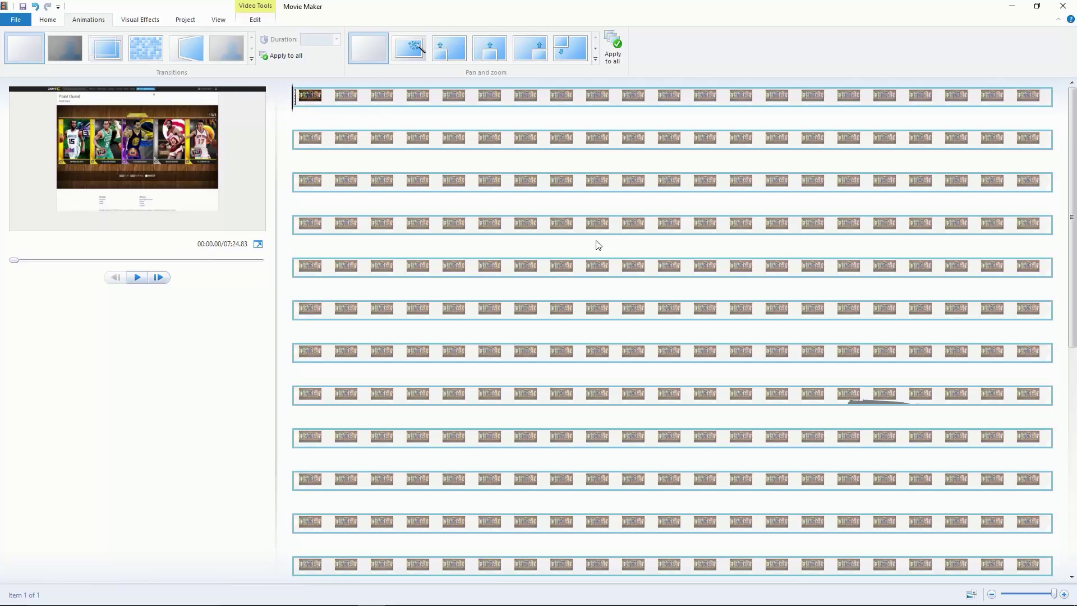
pyautogui.click(157, 23)
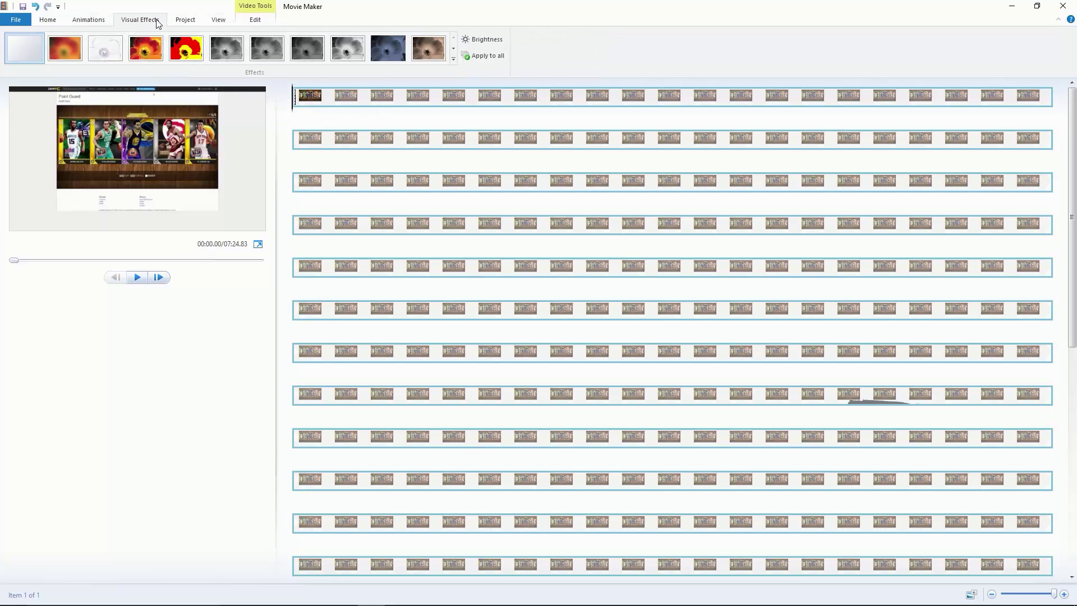
# Raise the clip's brightness with the Brightness slider from the effects gallery.
pyautogui.click(454, 60)
pyautogui.click(493, 76)
pyautogui.click(483, 39)
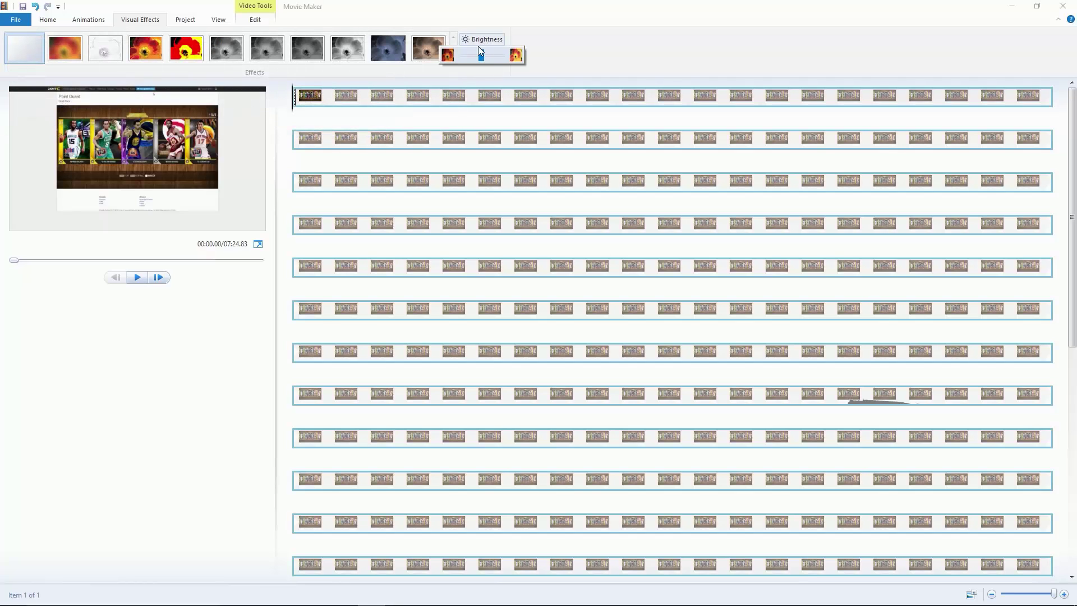
pyautogui.moveTo(481, 55); pyautogui.dragTo(505, 57)
pyautogui.click(483, 40)
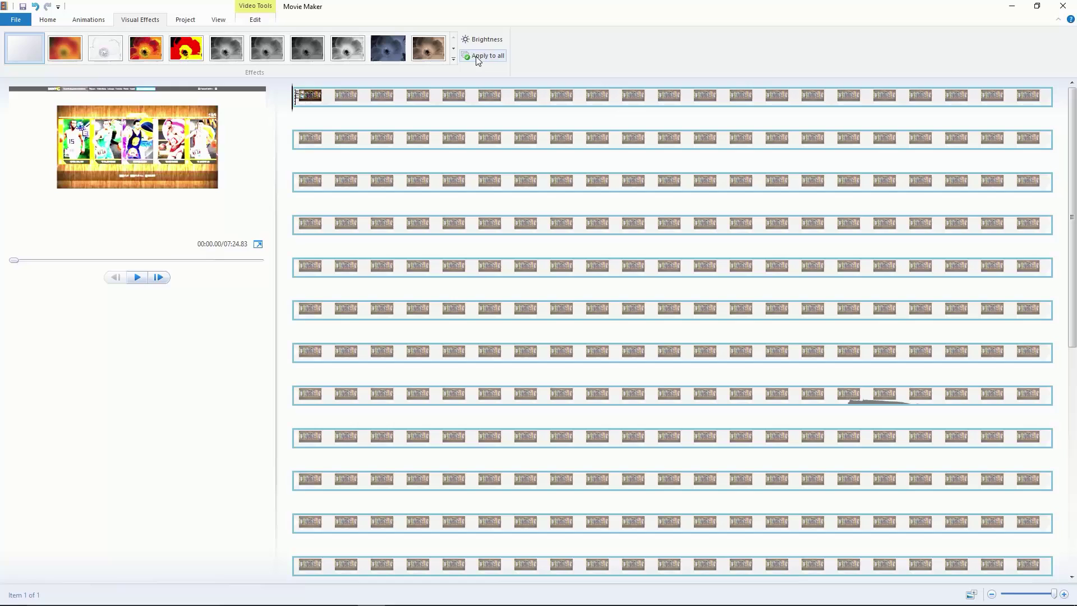
# Look over the Project, View and Video Tools Edit tab options.
pyautogui.click(185, 17)
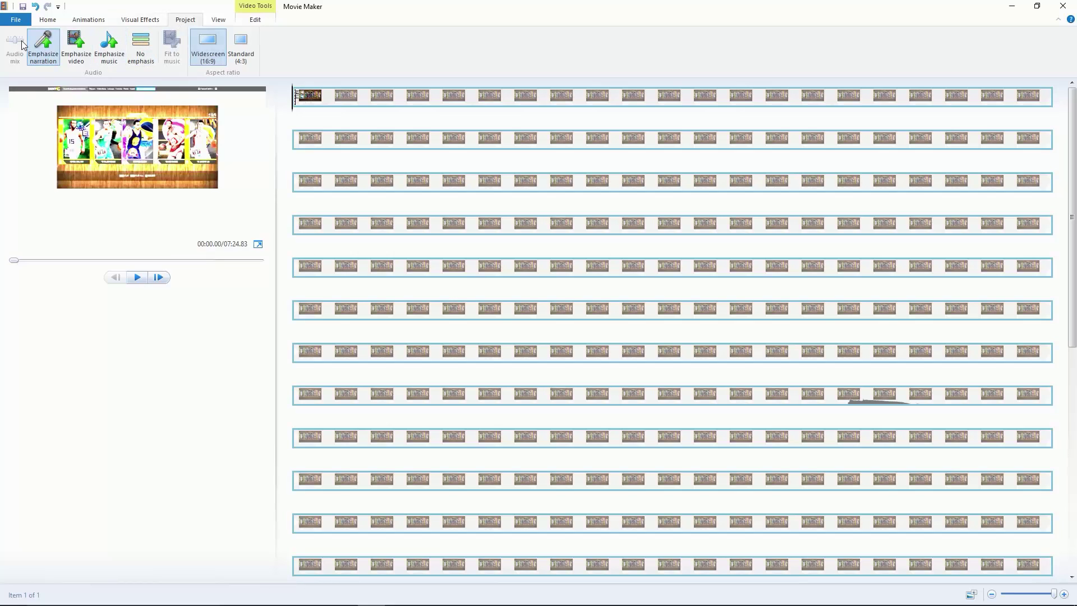
pyautogui.click(223, 17)
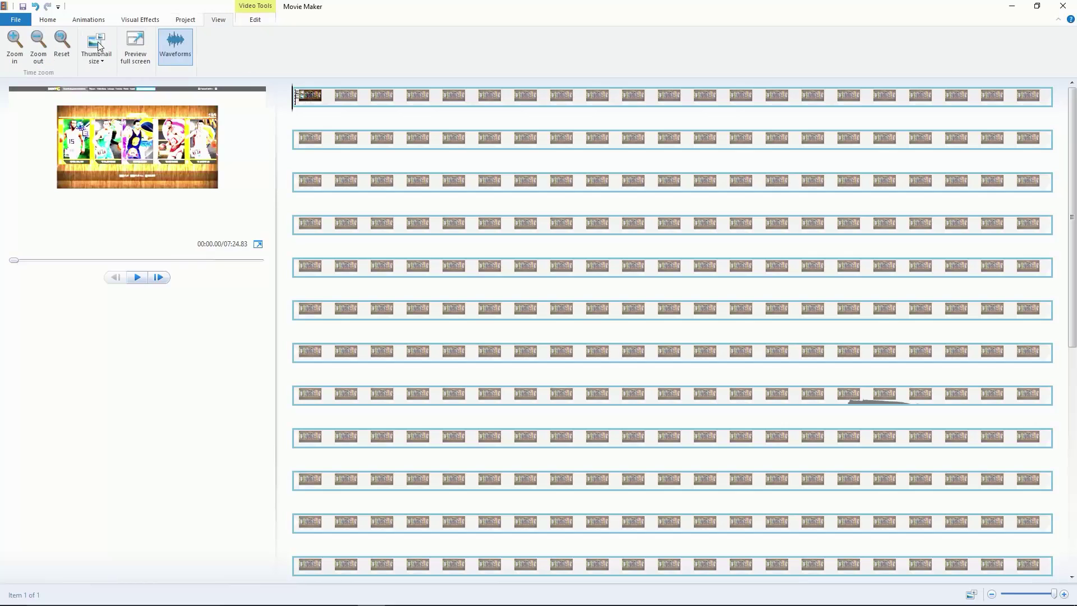
pyautogui.click(255, 20)
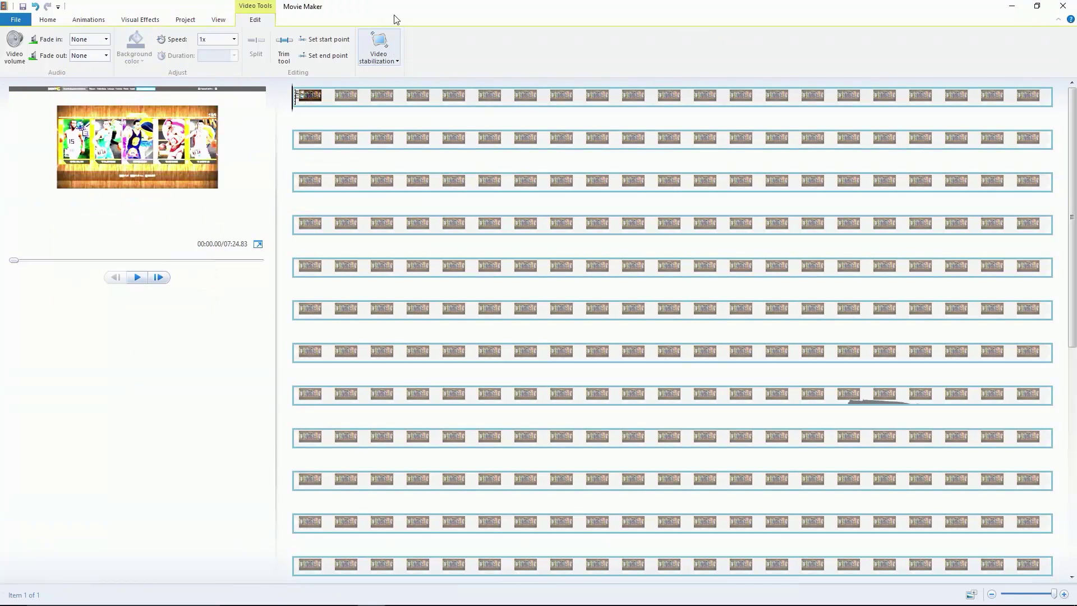
# Leave stabilization unchanged and set the clip's end point at 01:28.
pyautogui.click(396, 40)
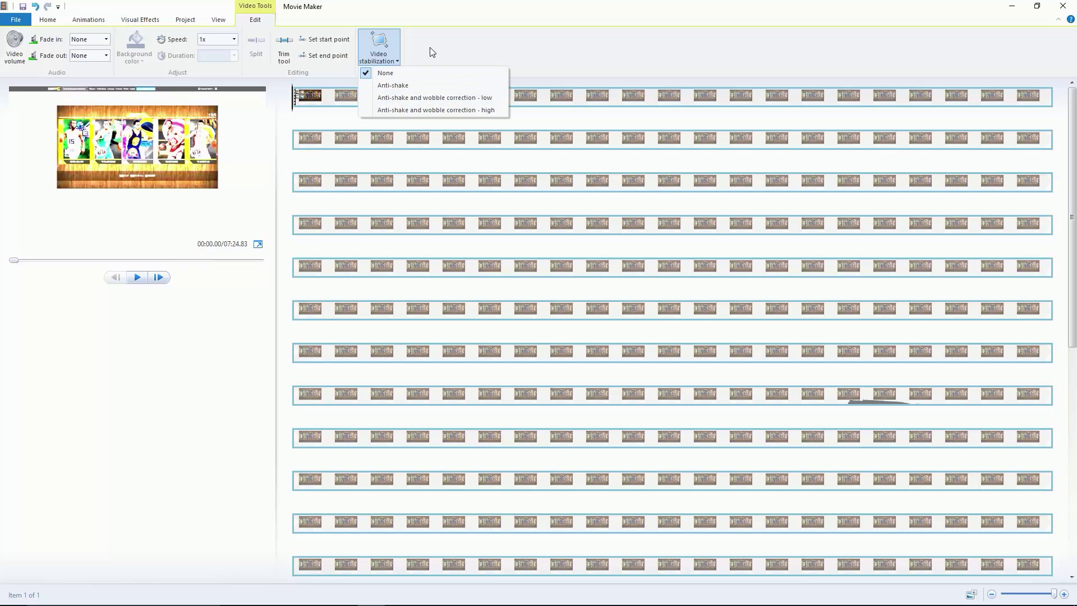
pyautogui.click(391, 53)
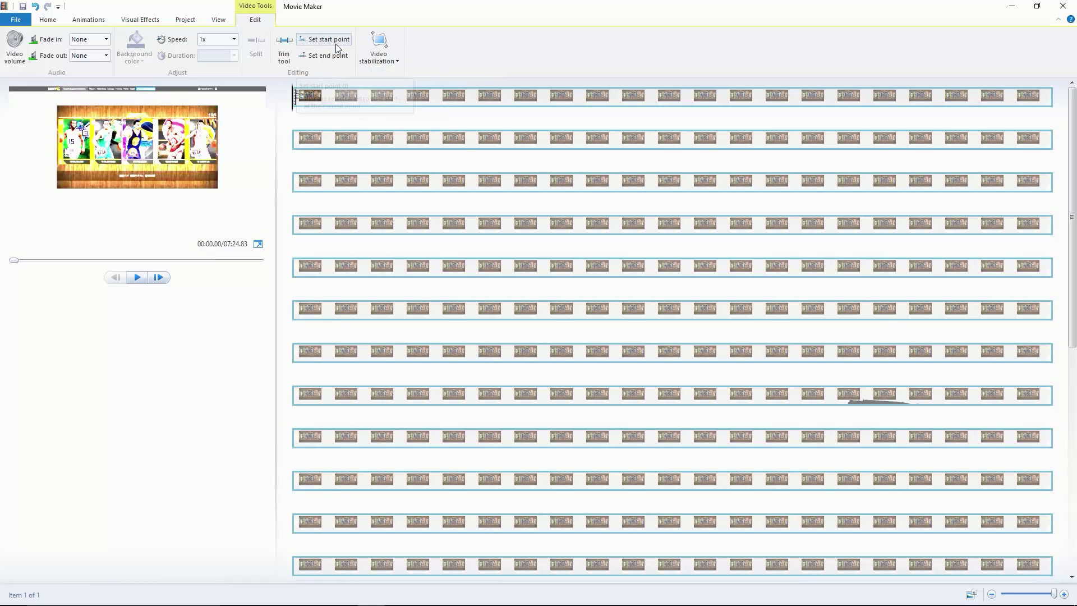
pyautogui.click(438, 262)
pyautogui.click(323, 56)
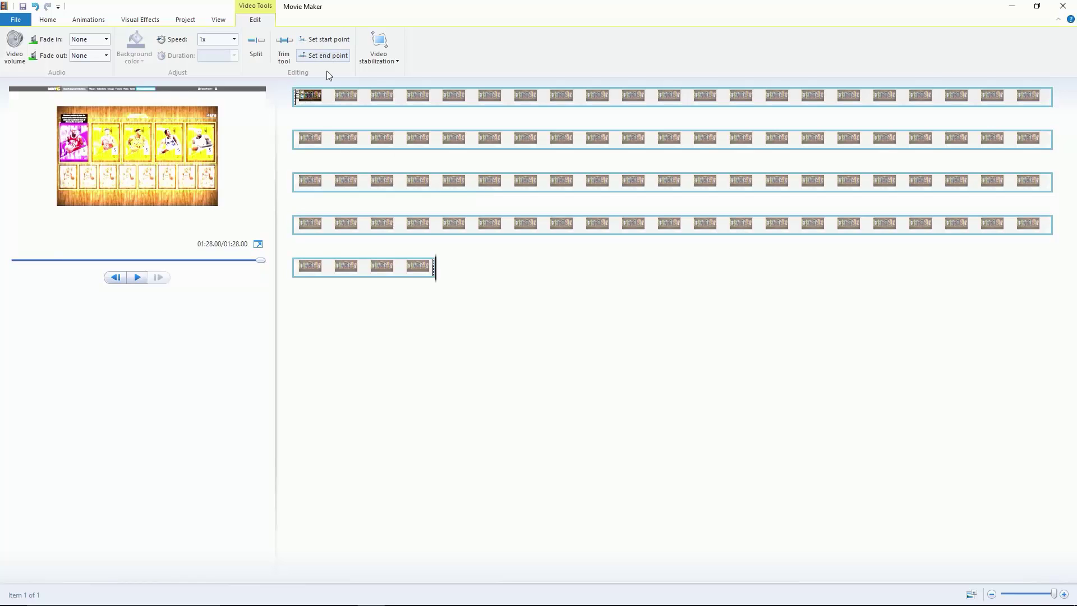
# Split the clip at 01:05.03, remove the second part and save the trim.
pyautogui.click(364, 228)
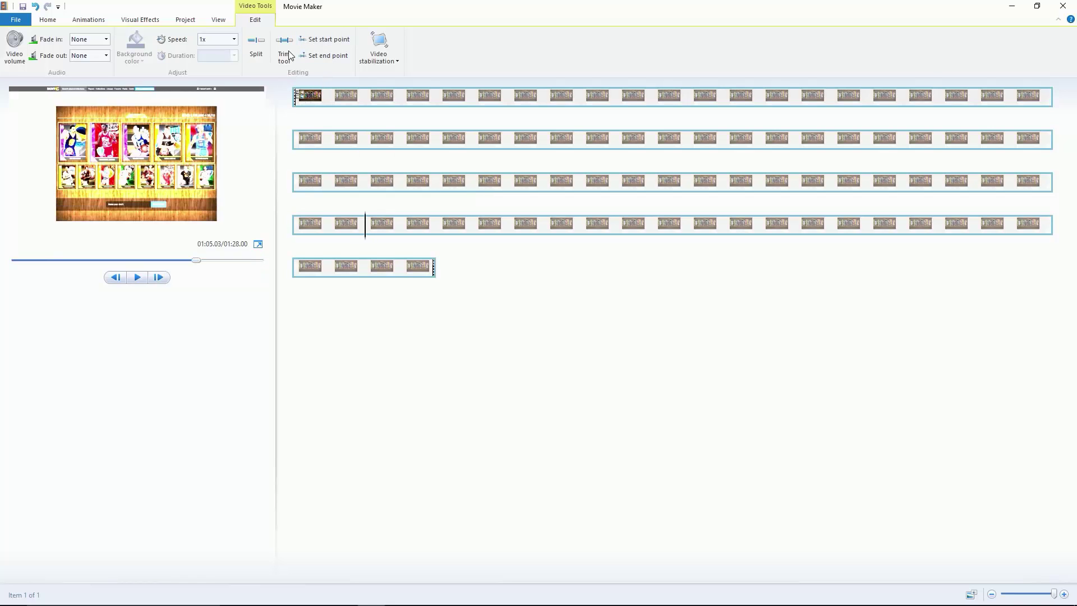
pyautogui.click(257, 47)
pyautogui.rightClick(409, 235)
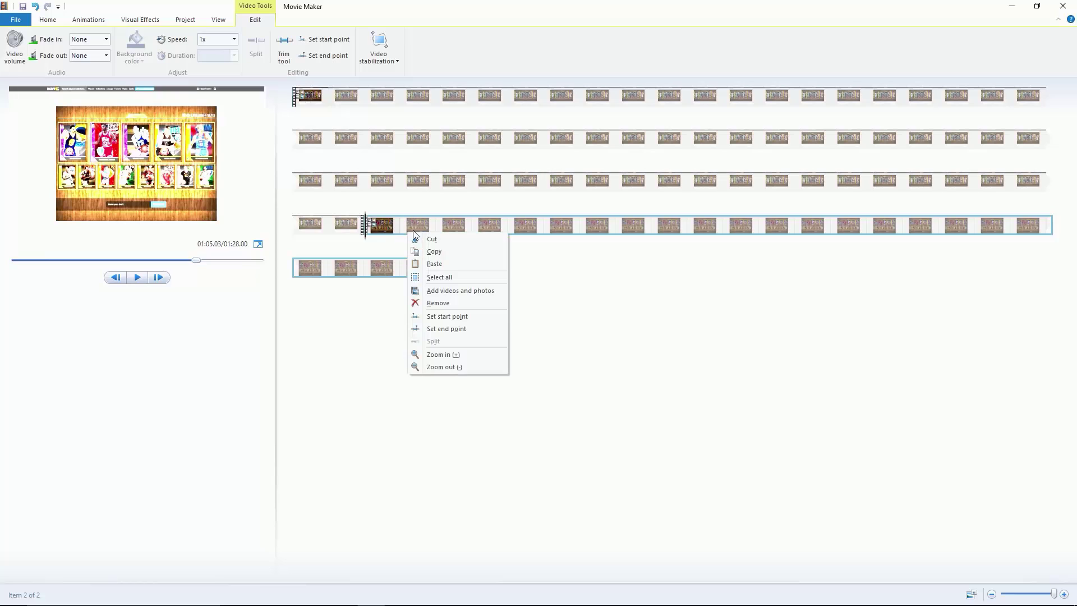
pyautogui.click(437, 302)
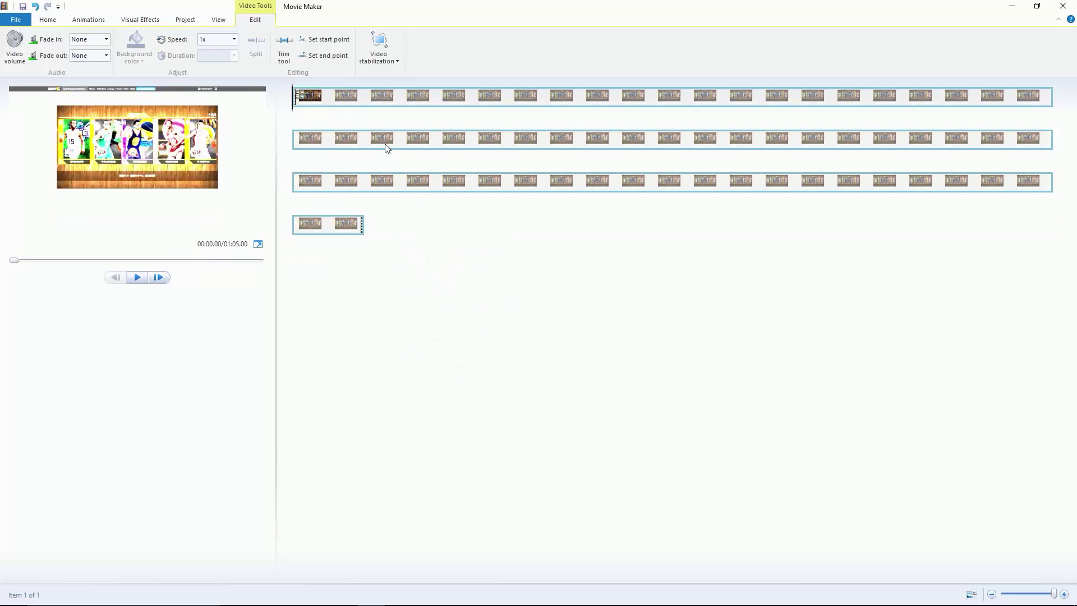
pyautogui.click(285, 63)
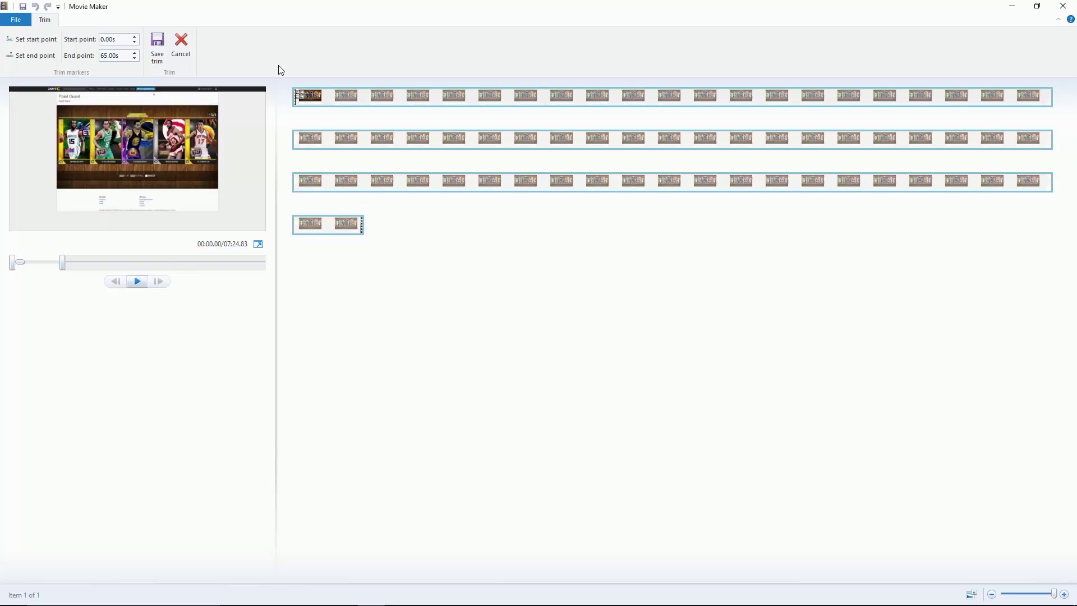
pyautogui.click(149, 35)
pyautogui.click(233, 39)
# Slow the clip to 0.125x, preview it to 00:07, and check the video volume slider.
pyautogui.click(230, 52)
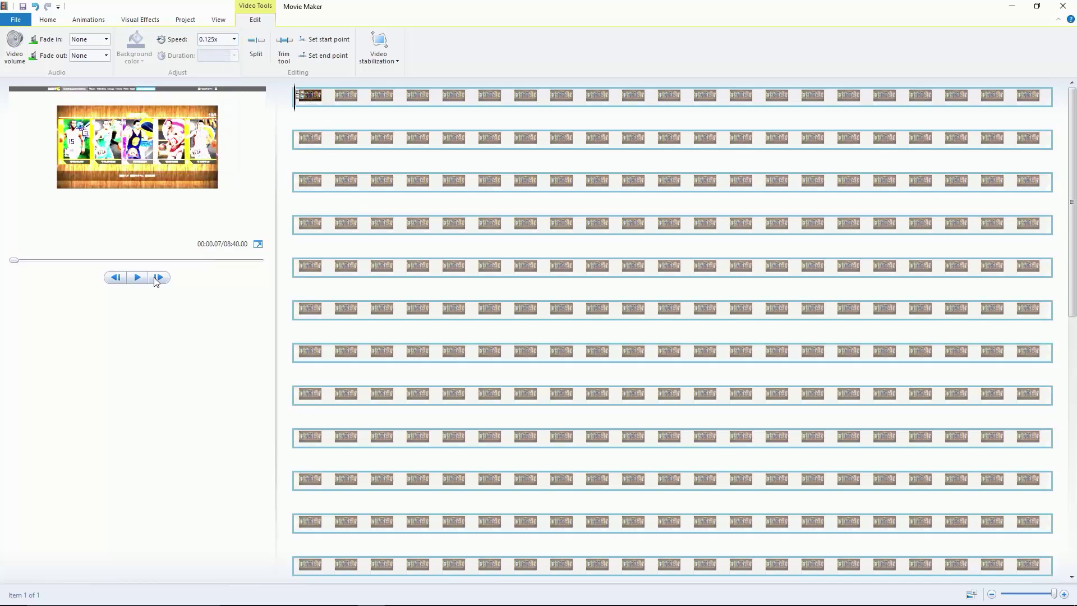
pyautogui.click(138, 275)
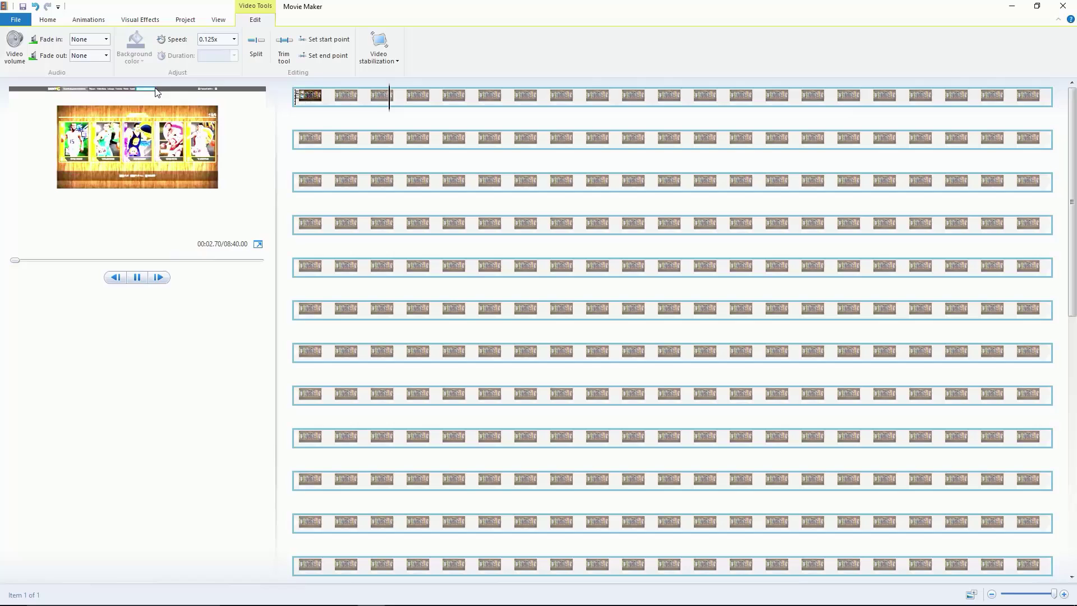
pyautogui.click(137, 277)
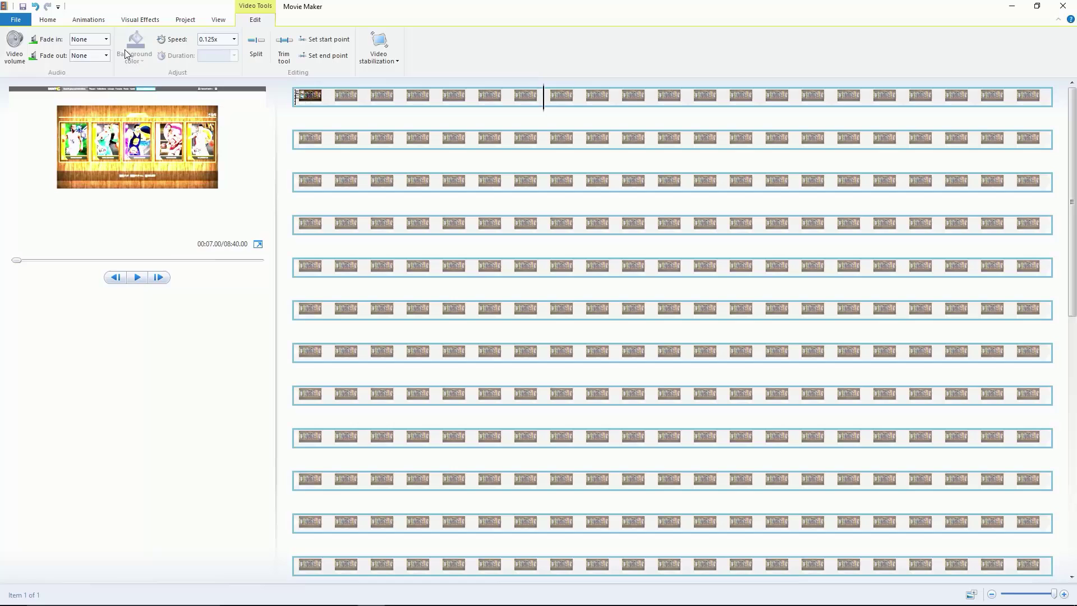
pyautogui.click(21, 42)
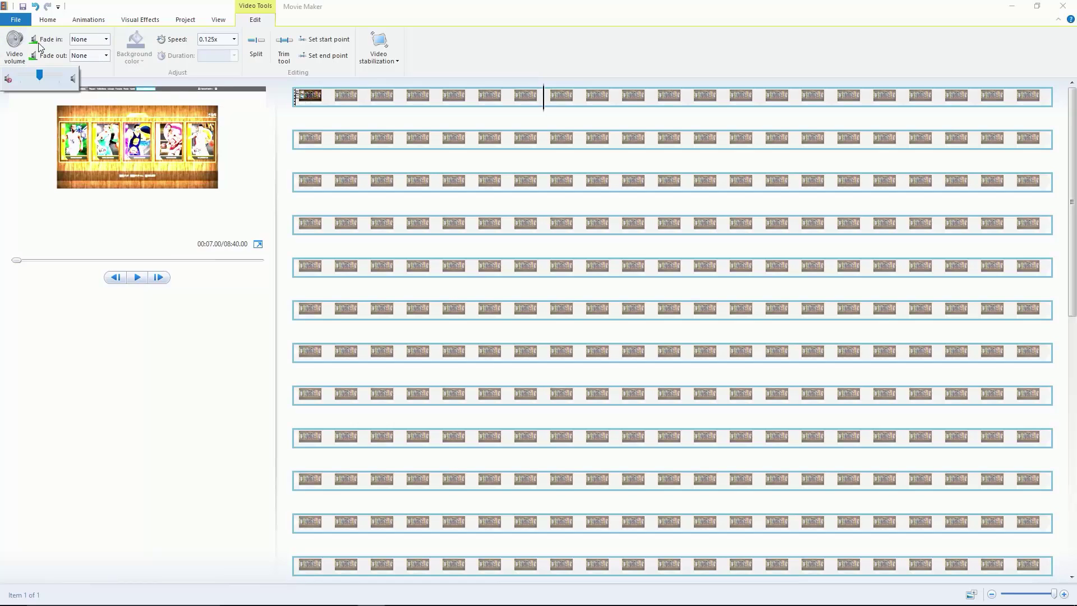
pyautogui.click(232, 5)
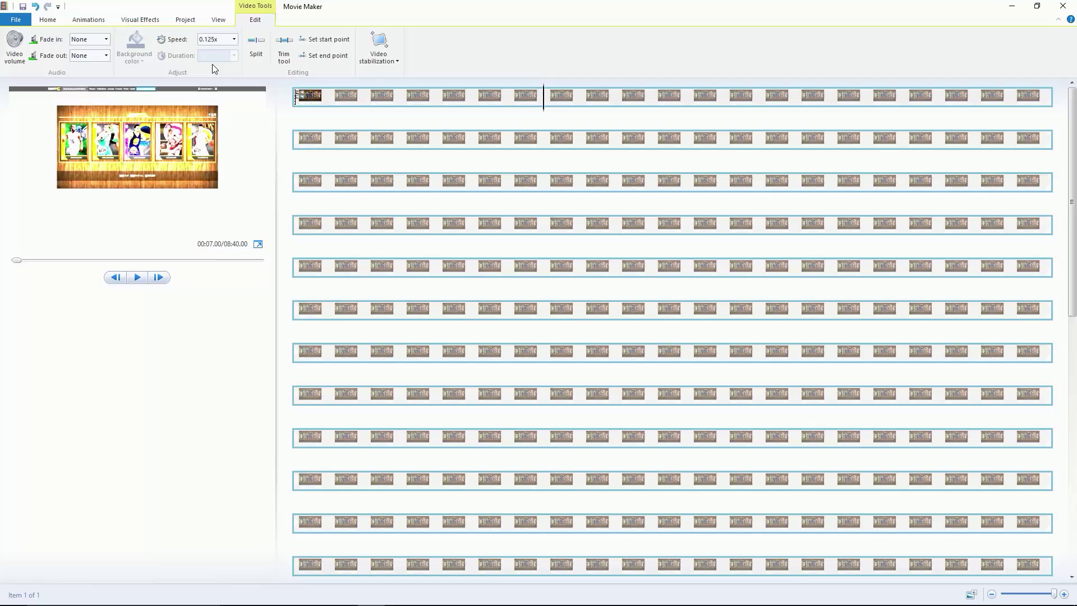
pyautogui.click(49, 19)
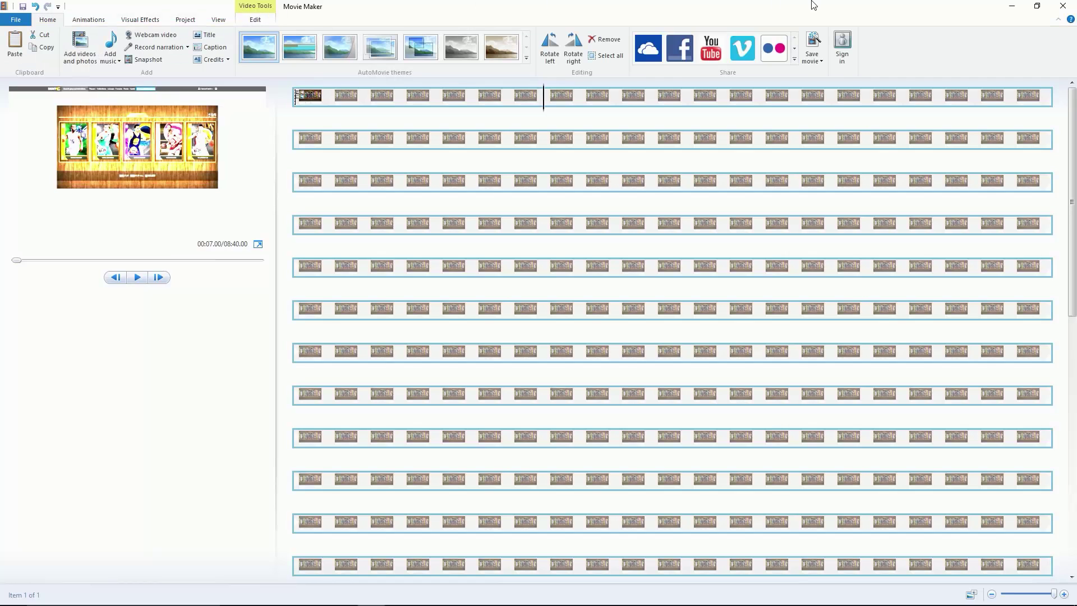
pyautogui.click(812, 56)
pyautogui.scroll(-5, 881, 224)
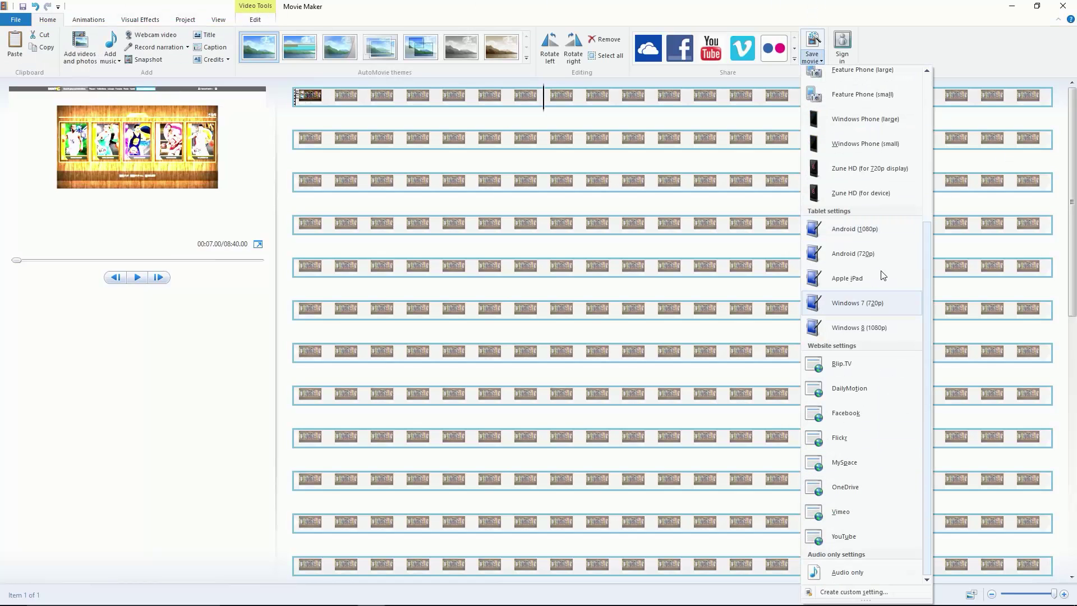
pyautogui.scroll(5, 878, 169)
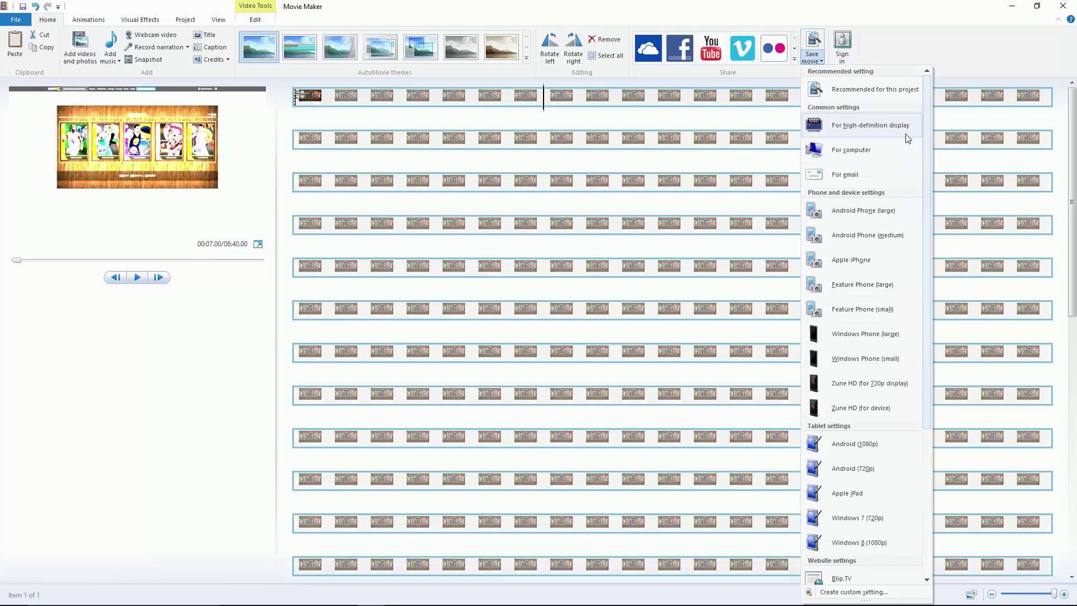
pyautogui.scroll(-4, 906, 140)
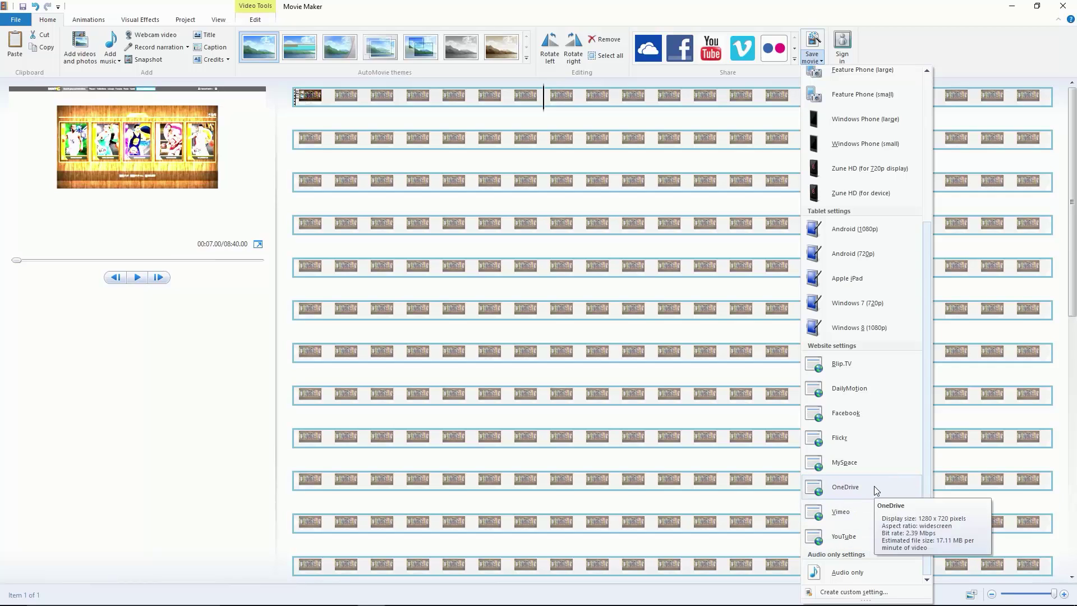
pyautogui.click(866, 25)
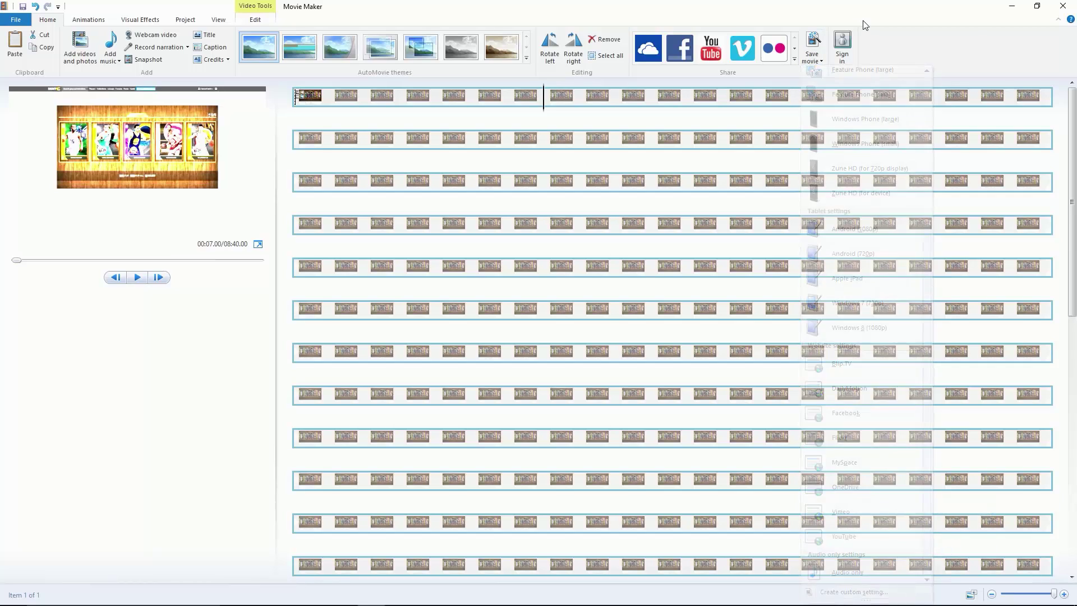
pyautogui.click(794, 58)
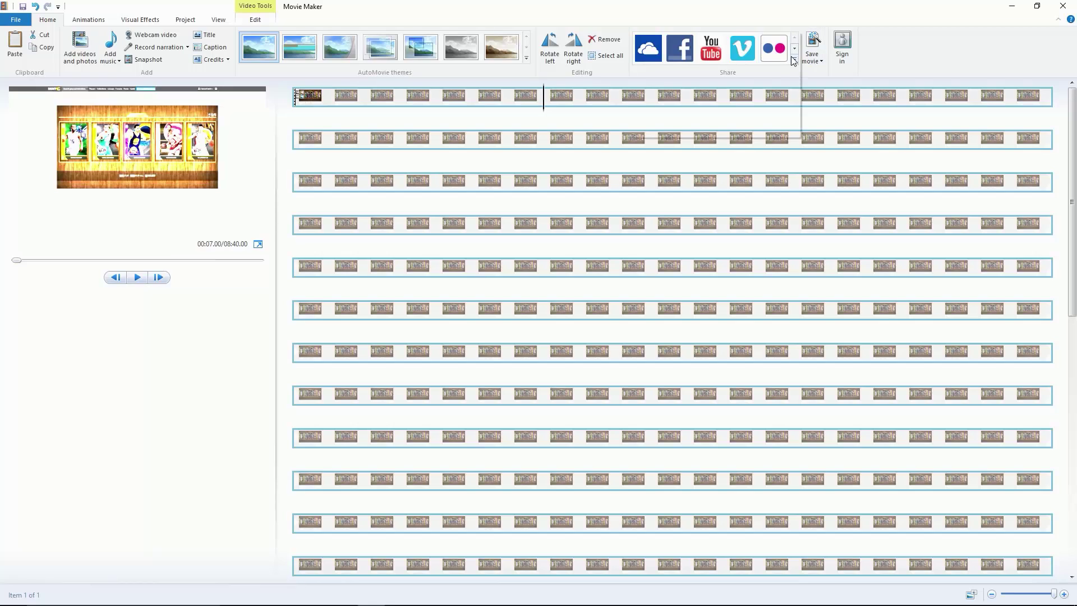
pyautogui.click(881, 31)
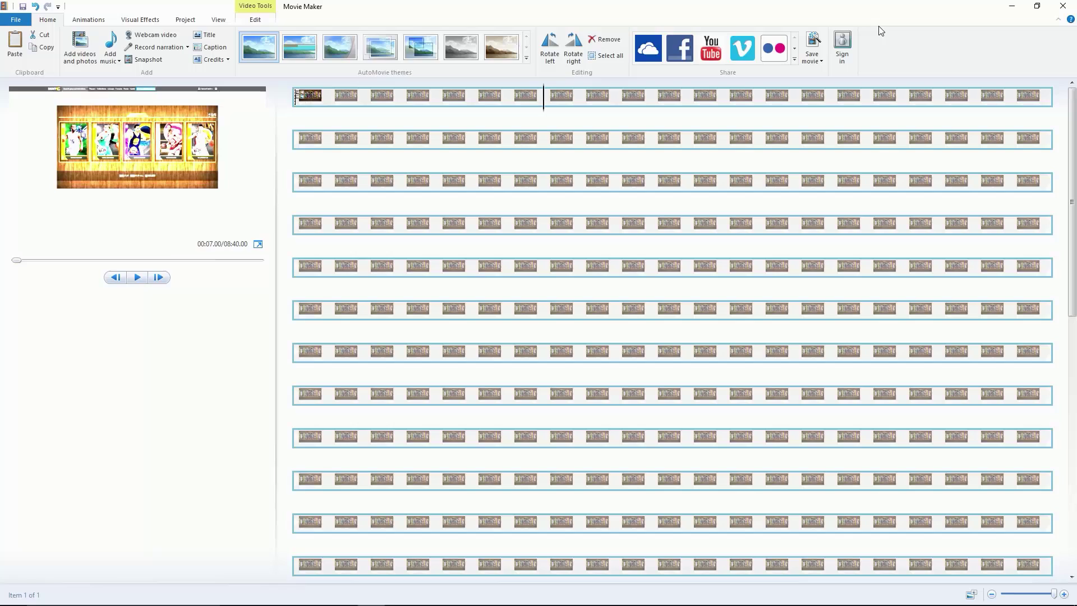